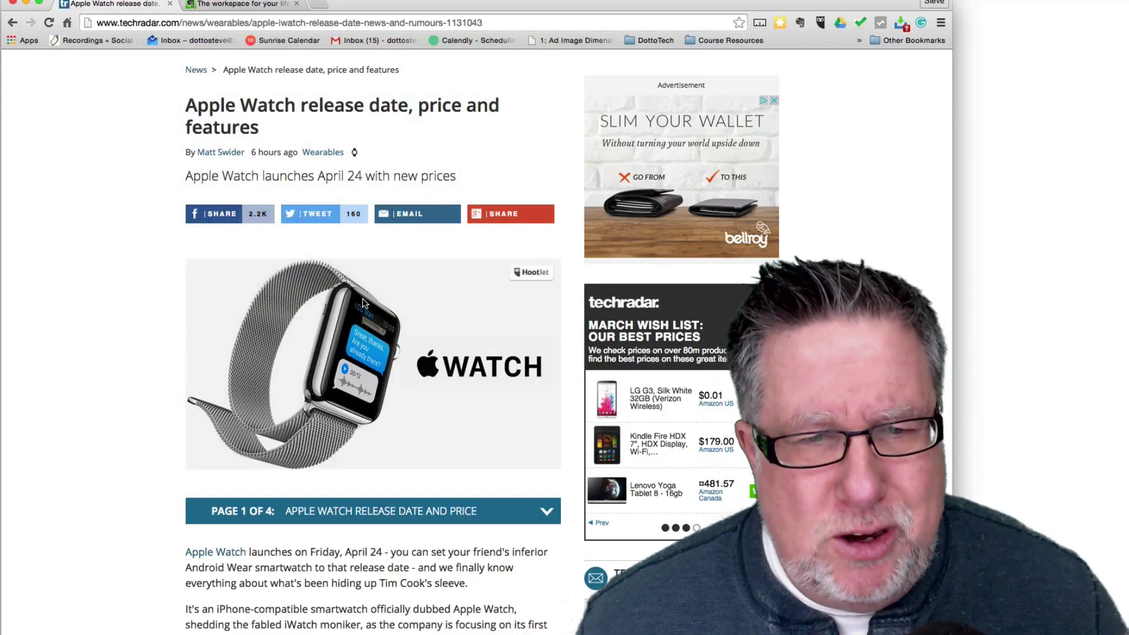
scroll(363, 304, "down", 1)
scroll(362, 298, "down", 1)
scroll(363, 298, "down", 5)
scroll(362, 298, "down", 2)
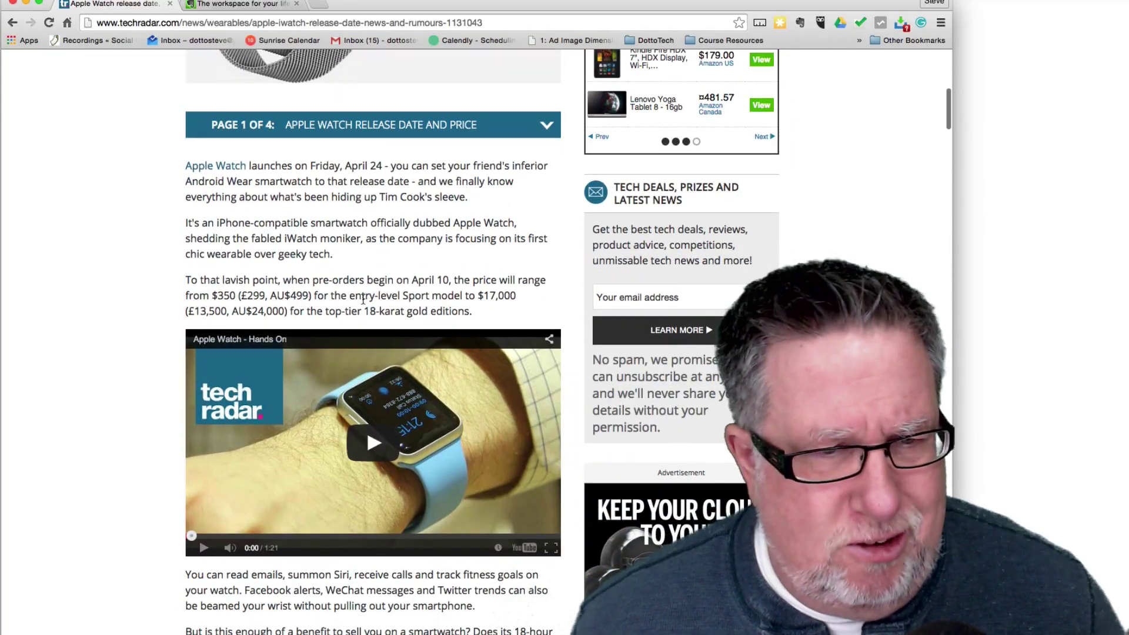
scroll(362, 298, "up", 4)
scroll(363, 298, "up", 3)
scroll(362, 298, "up", 5)
scroll(363, 300, "up", 1)
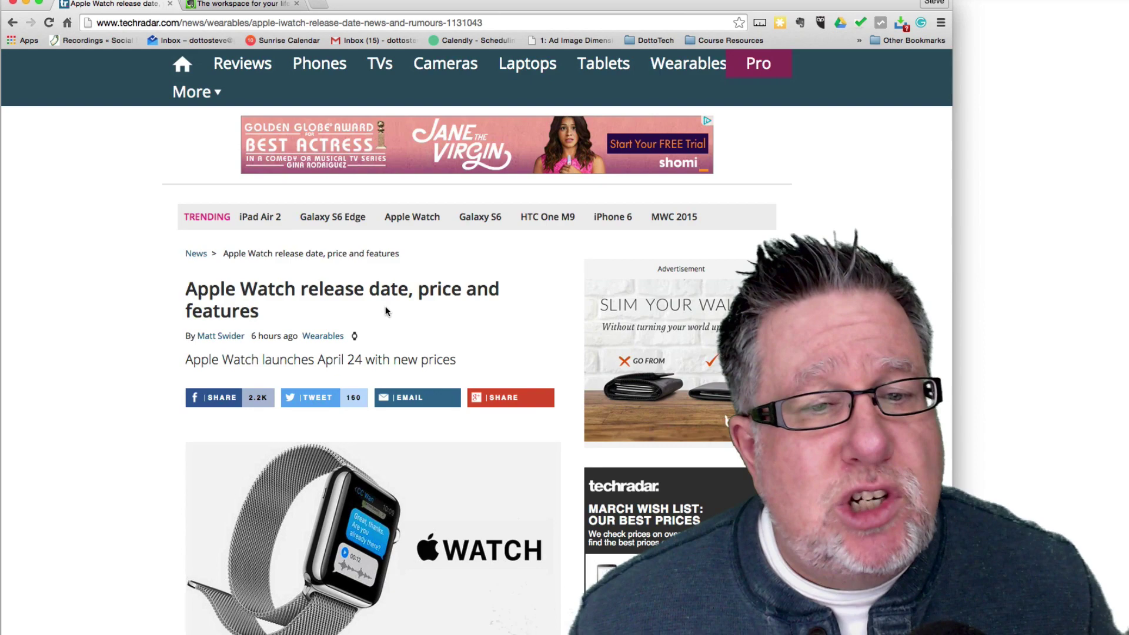
scroll(177, 385, "down", 2)
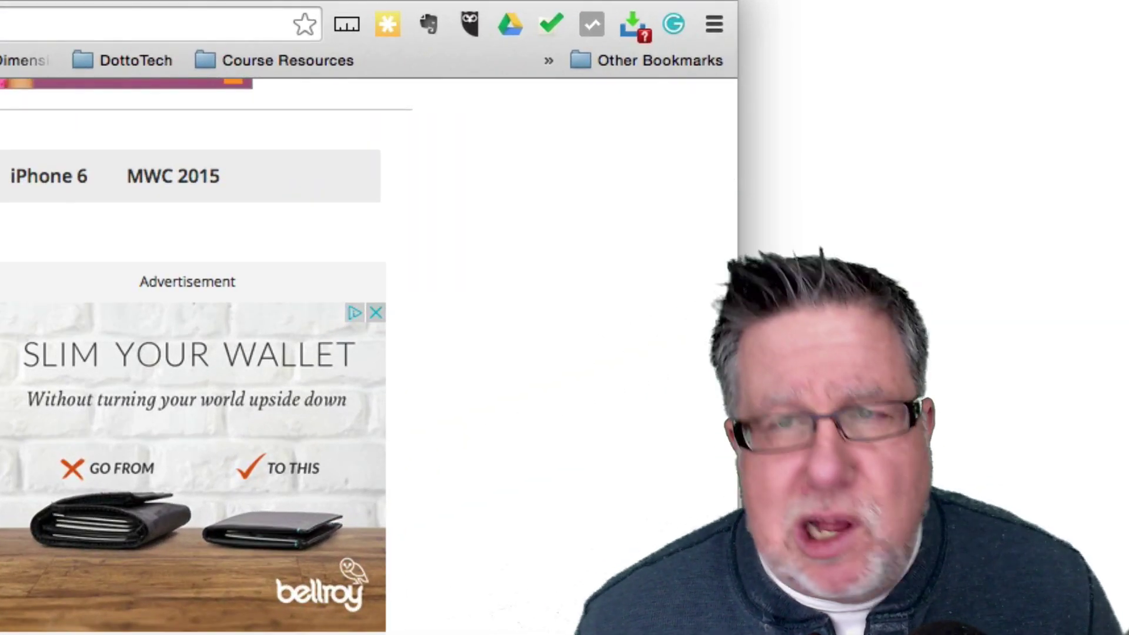
scroll(470, 126, "down", 1)
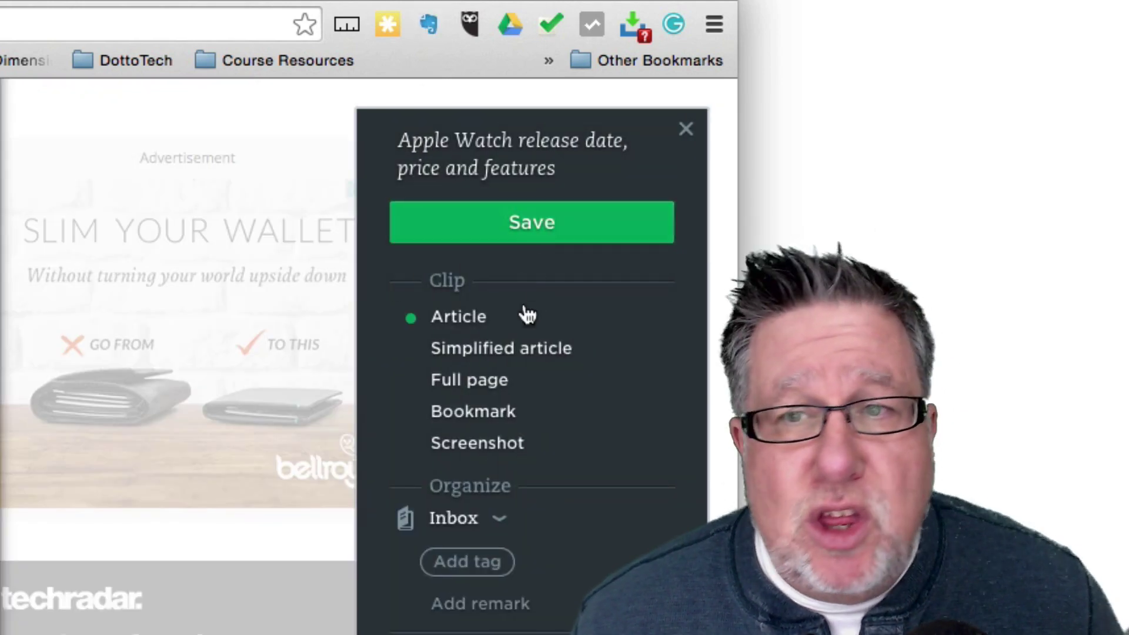
Clip the Apple Watch article as a Simplified article and save it to Inbox.
left_click(460, 353)
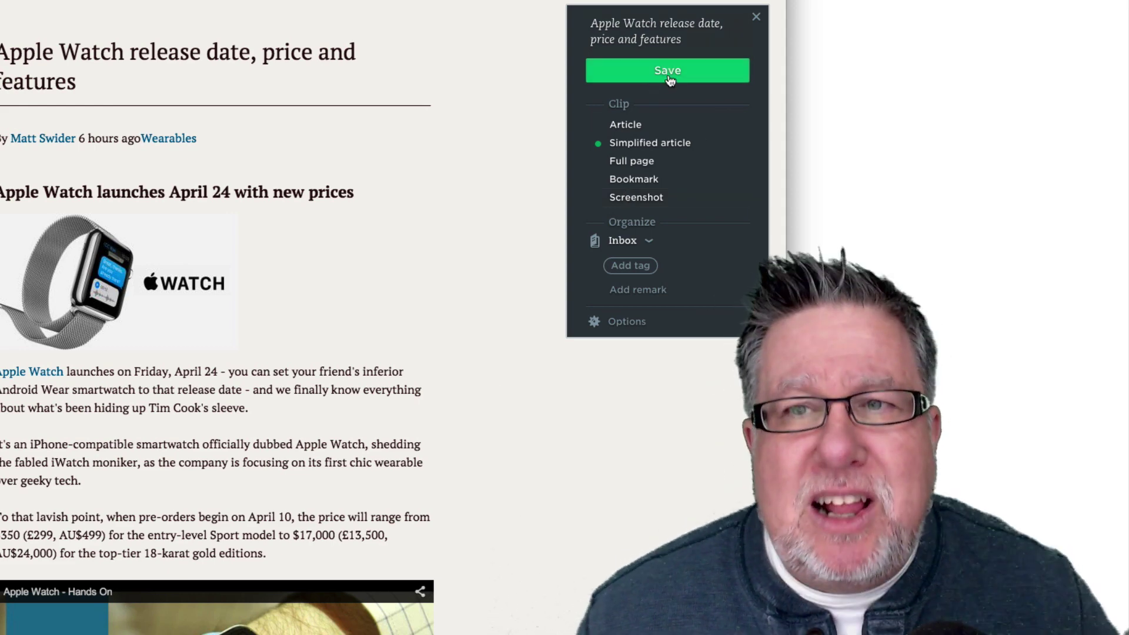
left_click(669, 81)
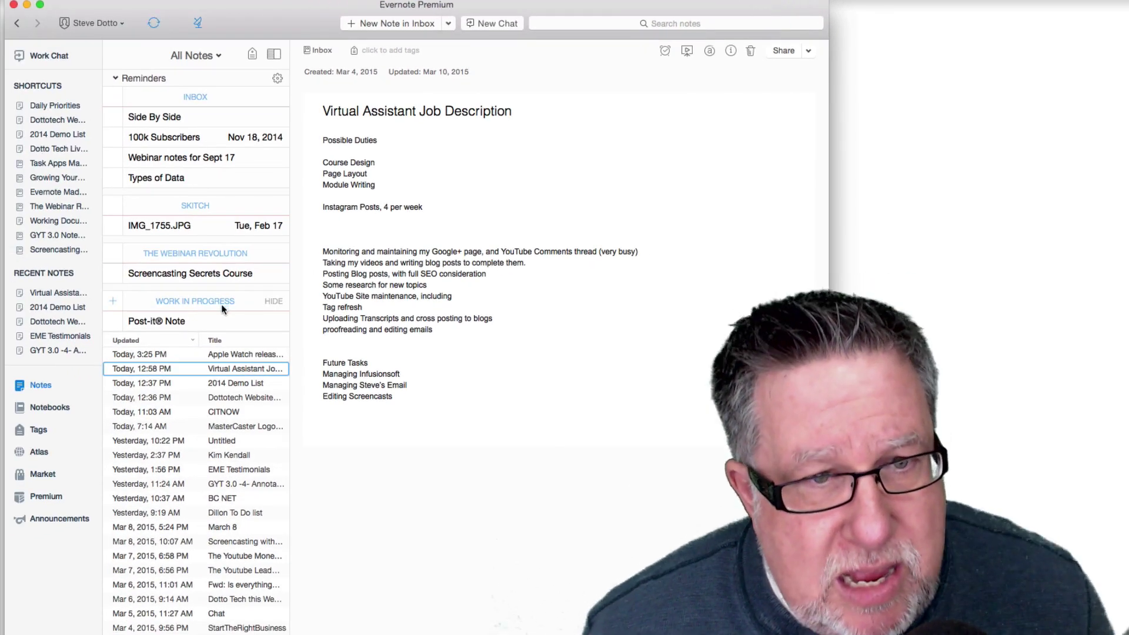
Select the clipped Apple Watch note in the Evernote note list.
left_click(238, 355)
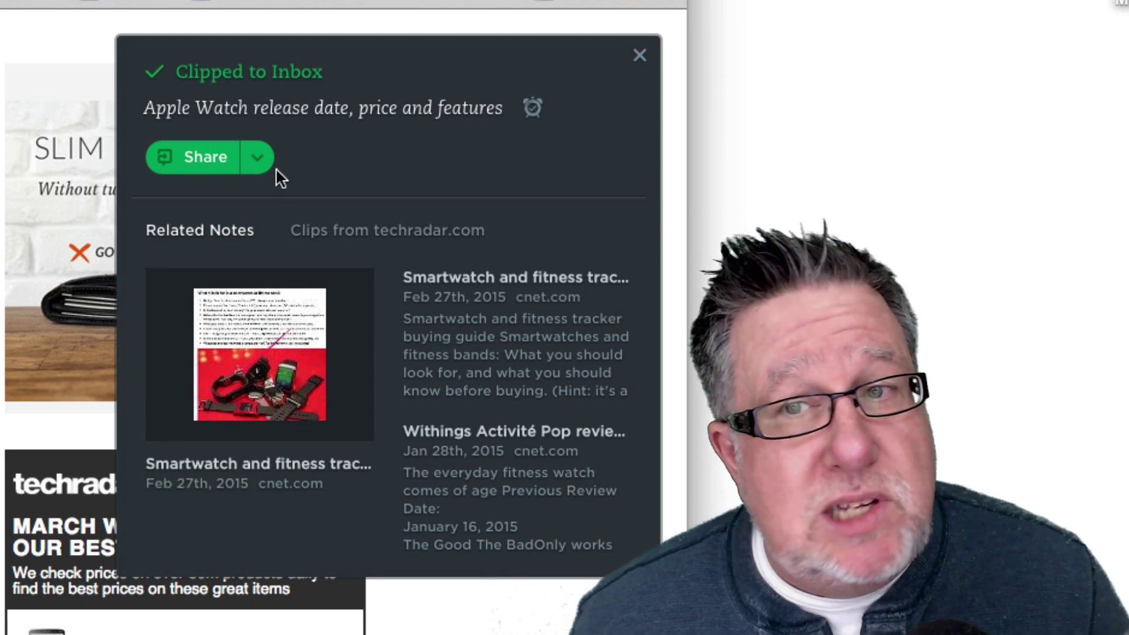
Copy the Apple Watch note's public Share URL from the clipper's sharing options.
left_click(257, 168)
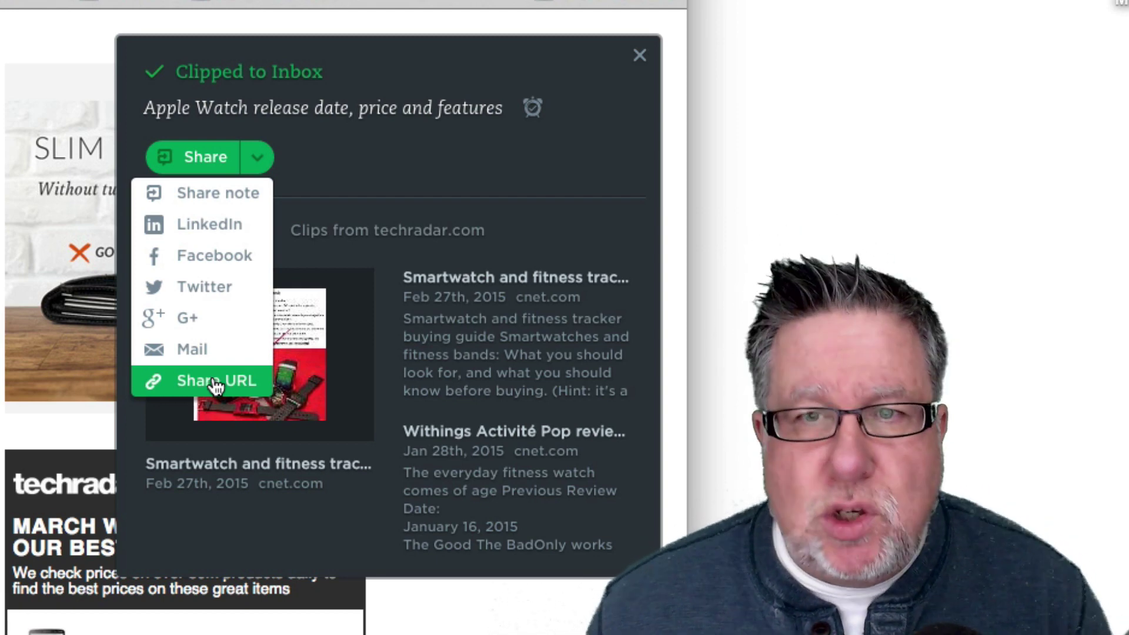
left_click(216, 383)
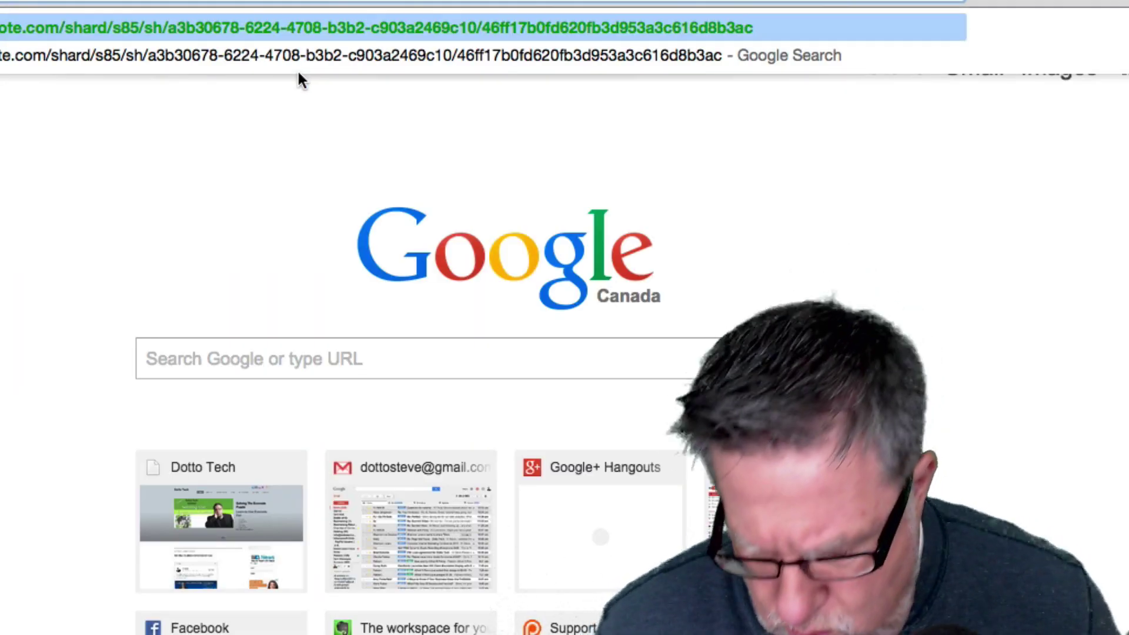
Load the pasted public link to view the shared Apple Watch note page.
key("Return")
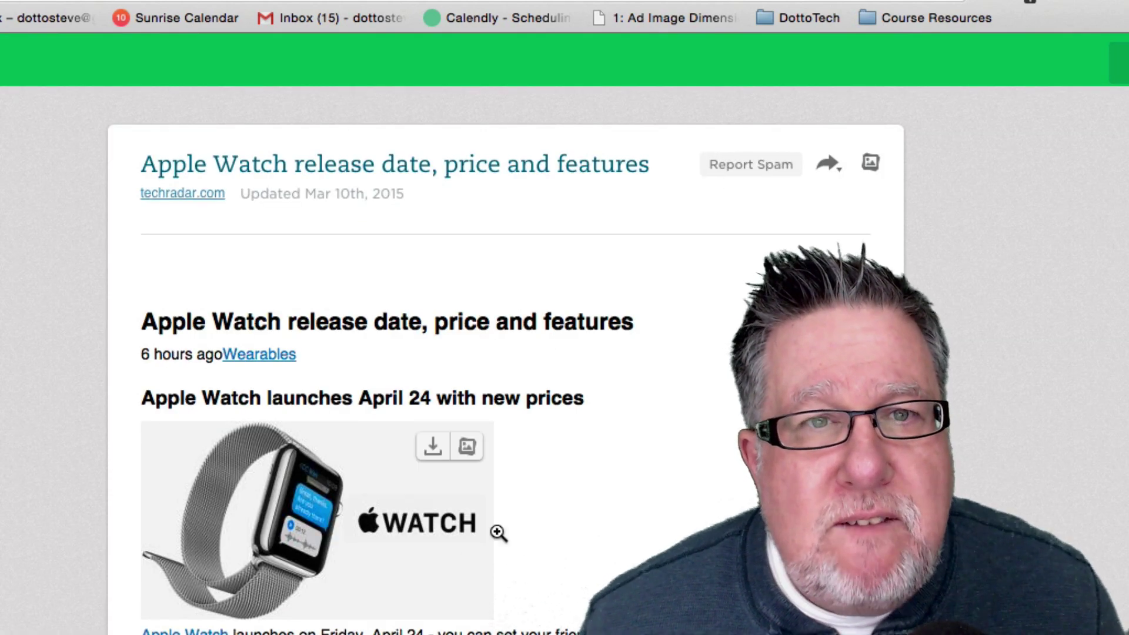
scroll(556, 565, "down", 5)
scroll(557, 566, "down", 4)
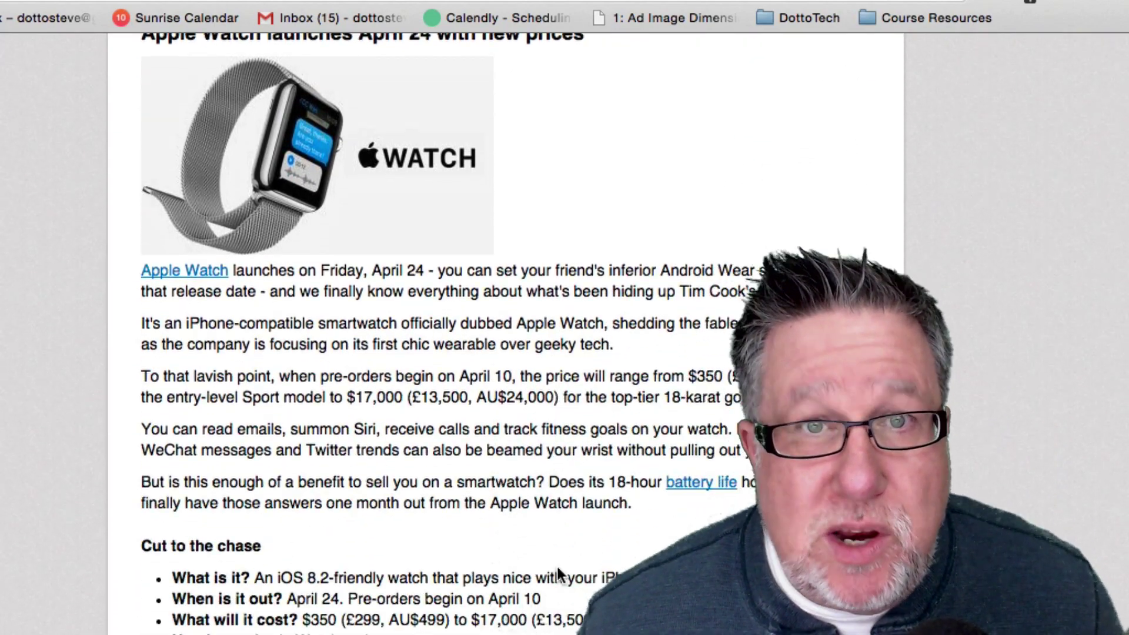
scroll(557, 566, "down", 1)
scroll(556, 573, "down", 1)
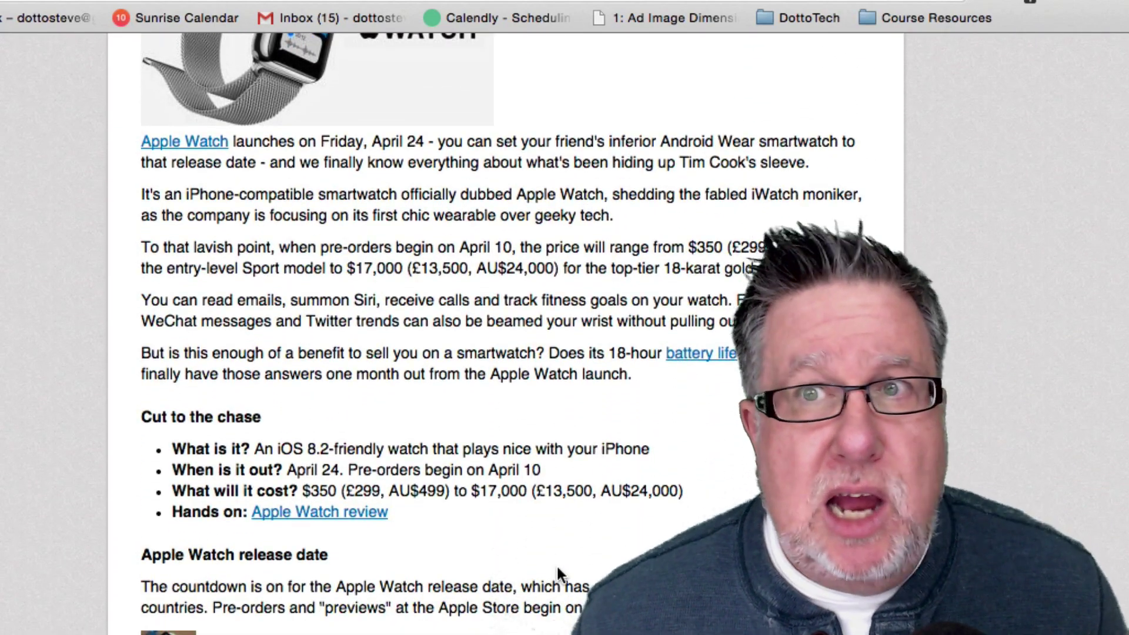
scroll(556, 574, "up", 2)
scroll(557, 574, "up", 4)
scroll(557, 576, "up", 3)
scroll(557, 575, "down", 1)
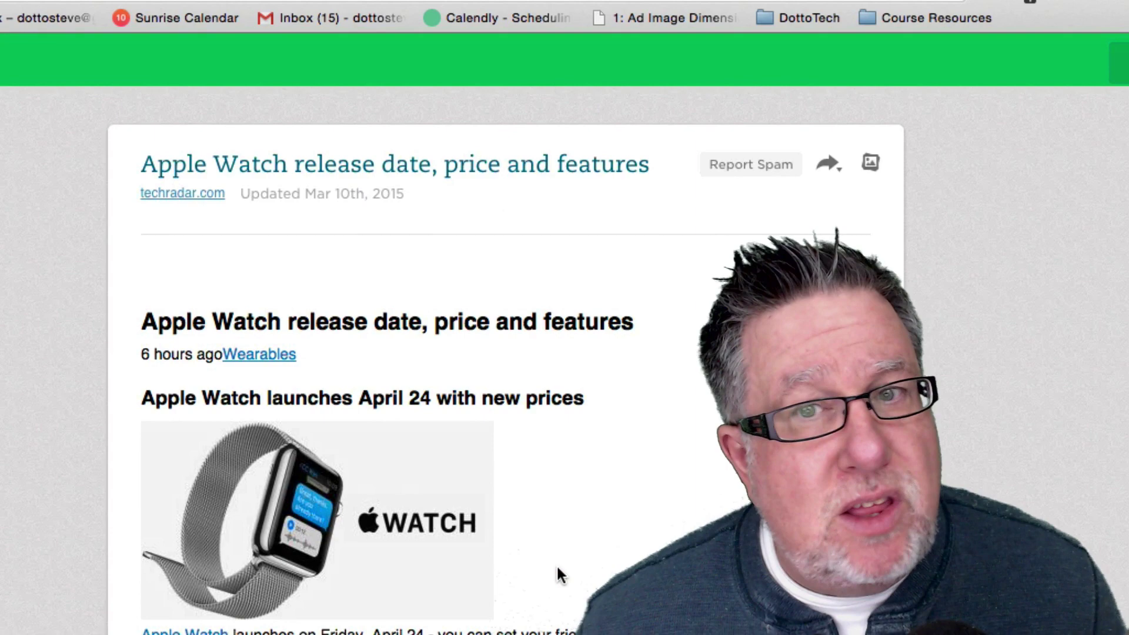
scroll(557, 575, "down", 1)
scroll(558, 569, "down", 3)
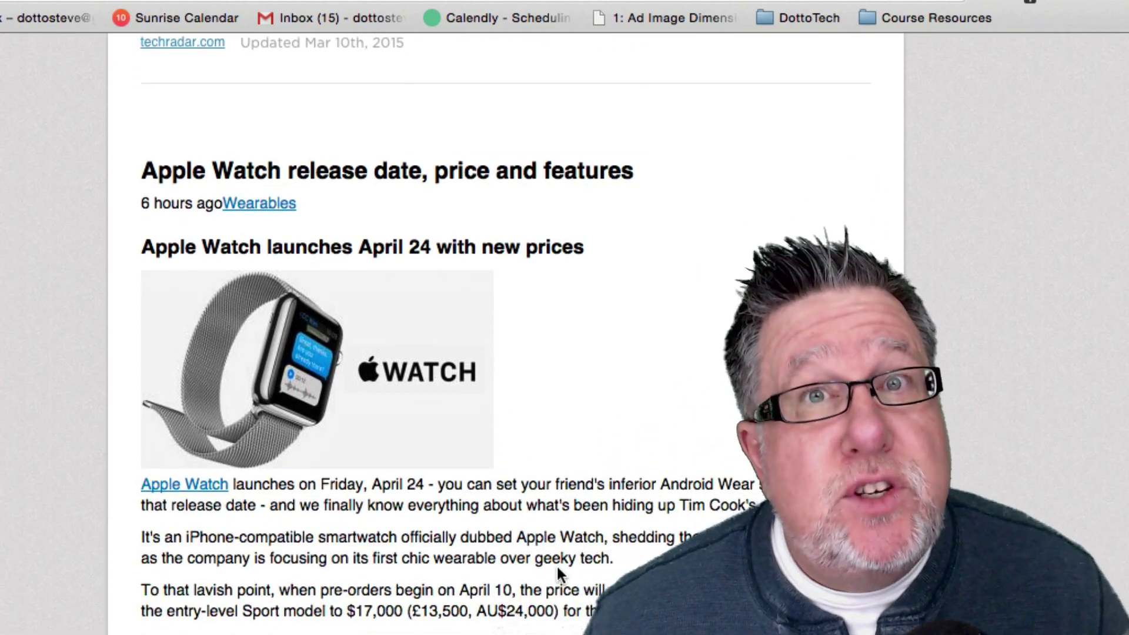
scroll(556, 563, "up", 1)
scroll(556, 564, "up", 4)
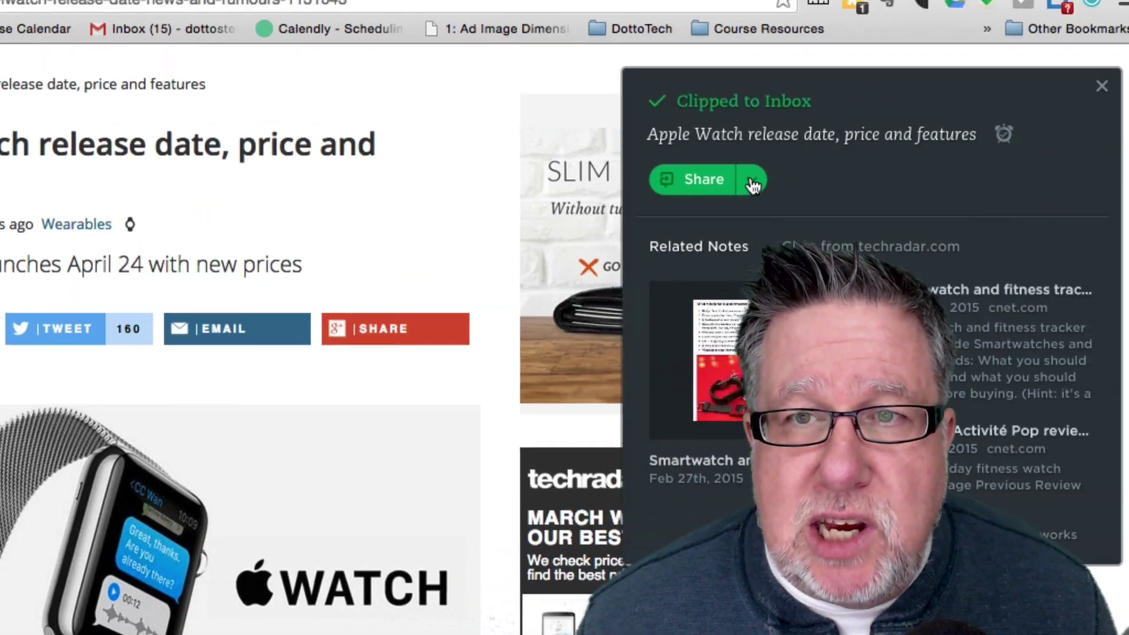
Reopen the clipper's Share dropdown listing LinkedIn, Facebook, Twitter, Mail and Share URL.
left_click(918, 169)
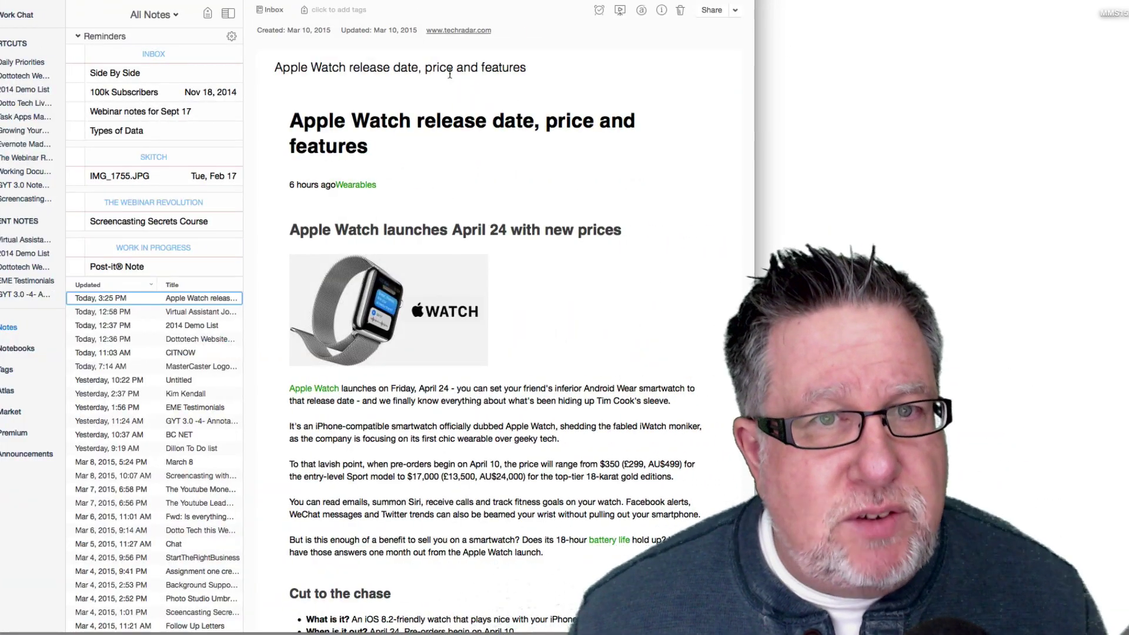
scroll(419, 379, "down", 3)
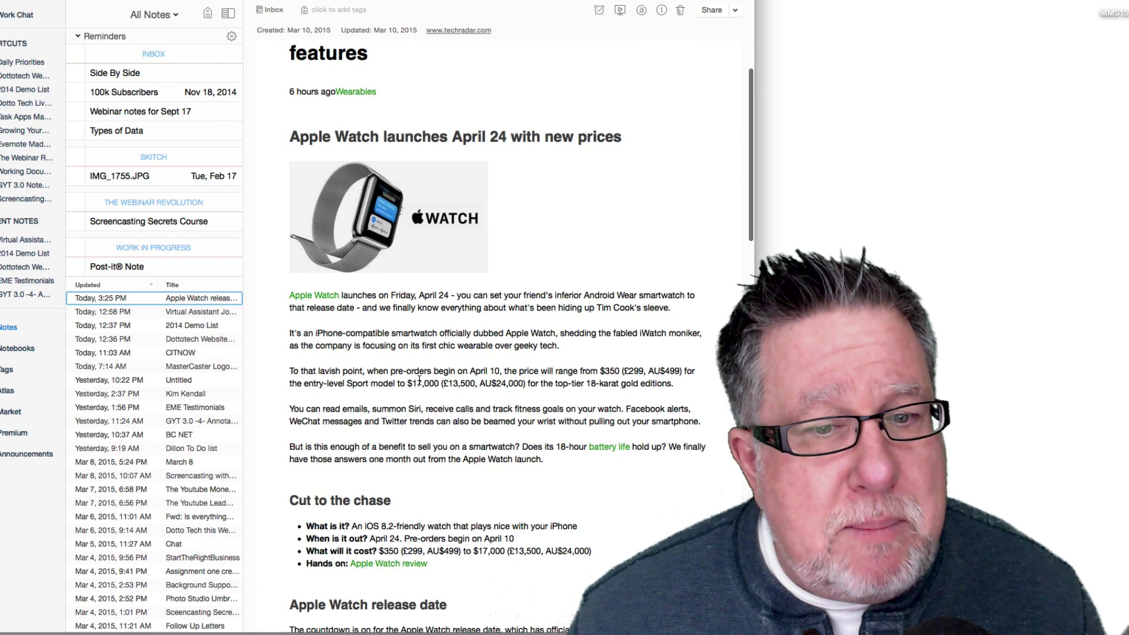
scroll(420, 380, "up", 3)
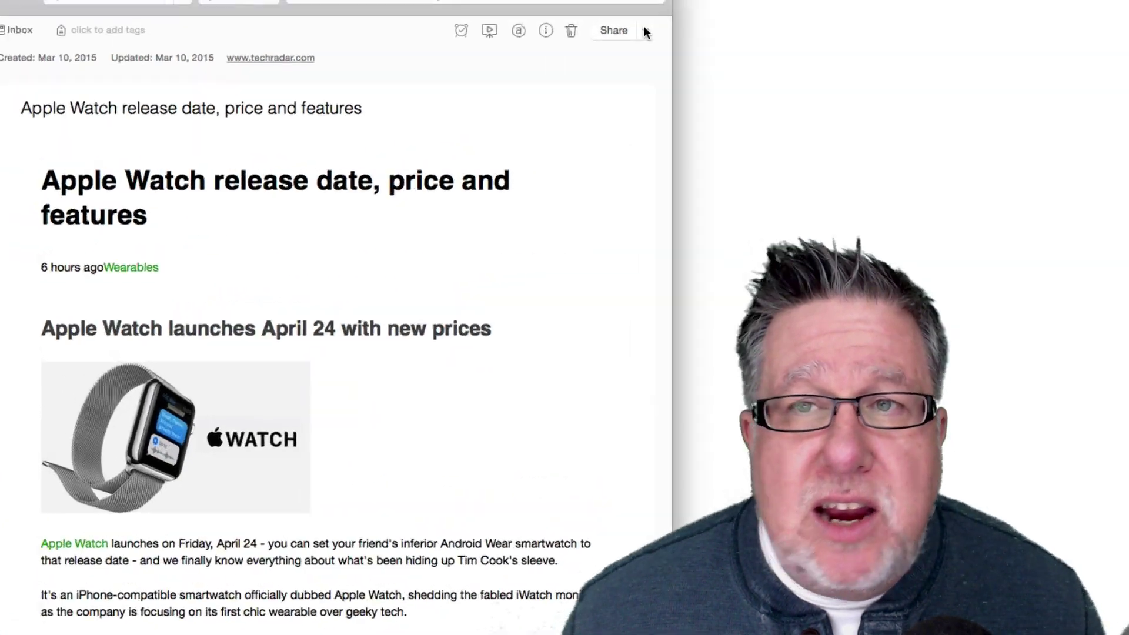
Open the Apple Watch note's Share menu showing Share Note, Permissions and public link options.
left_click(539, 57)
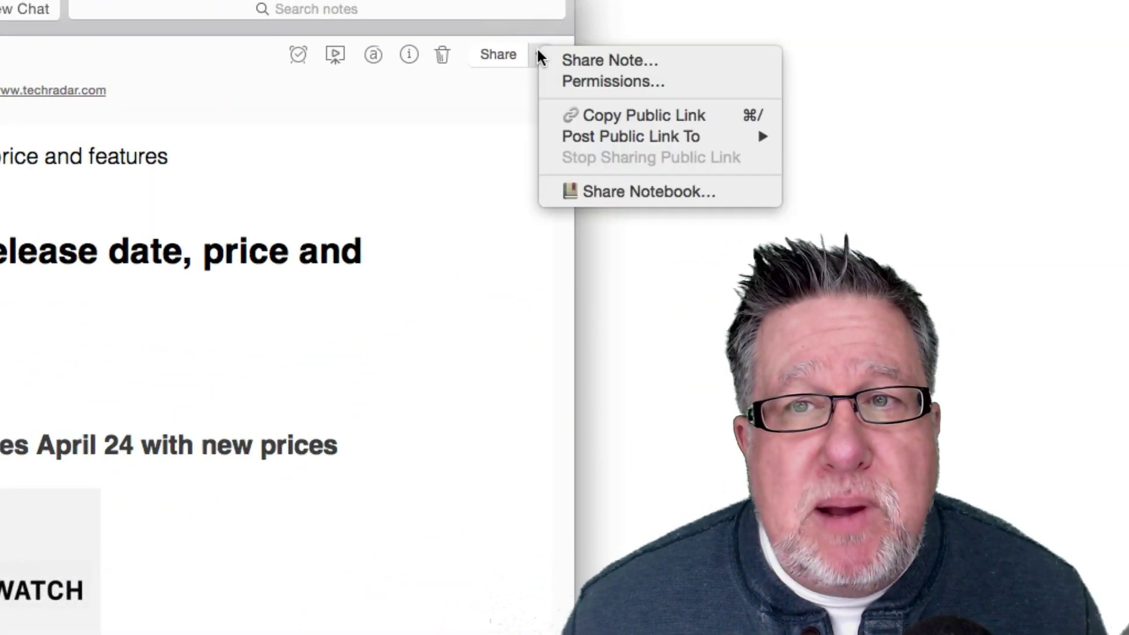